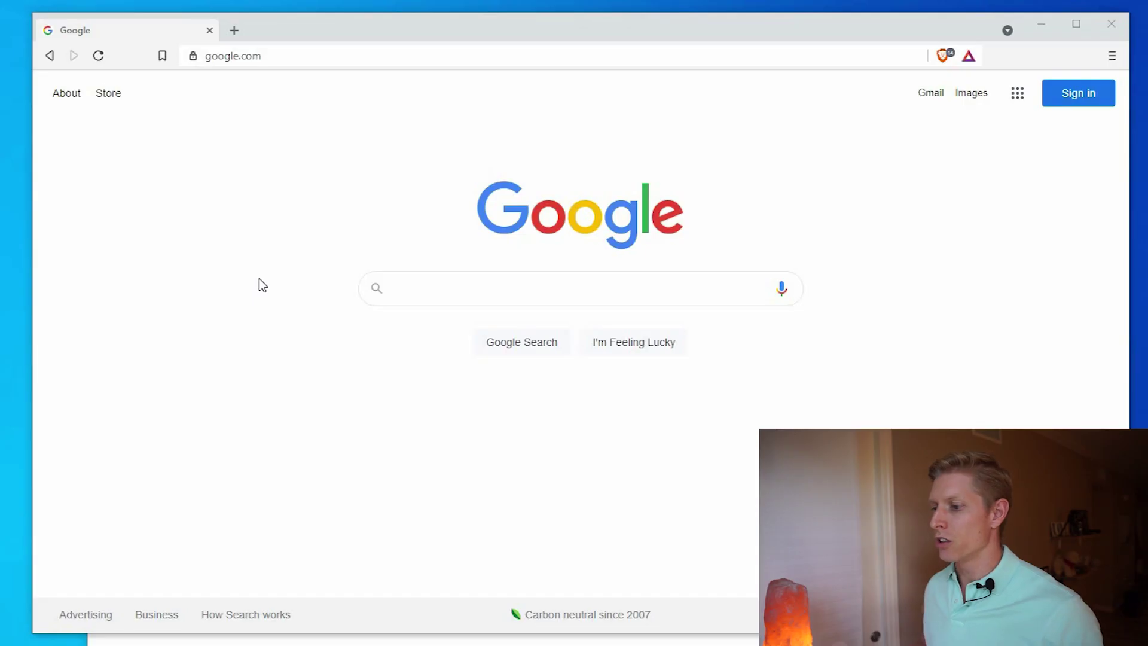
# Search Google for metamask and reach the official MetaMask download page
pyautogui.click(482, 293)
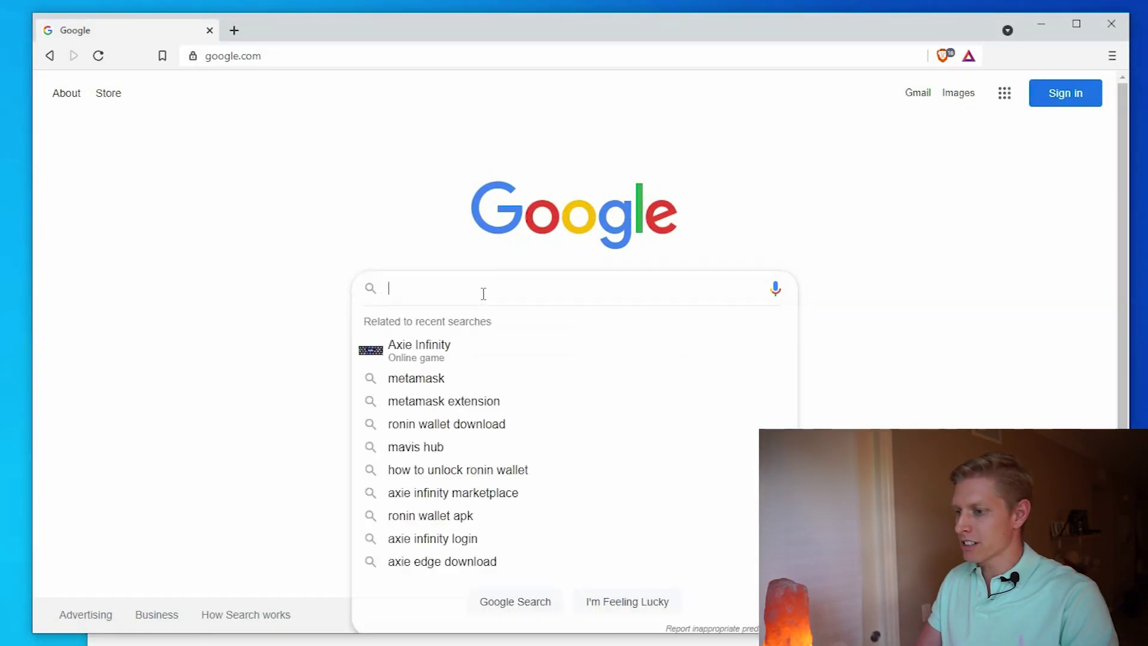
pyautogui.write('metamask')
pyautogui.press('Return')
pyautogui.click(224, 239)
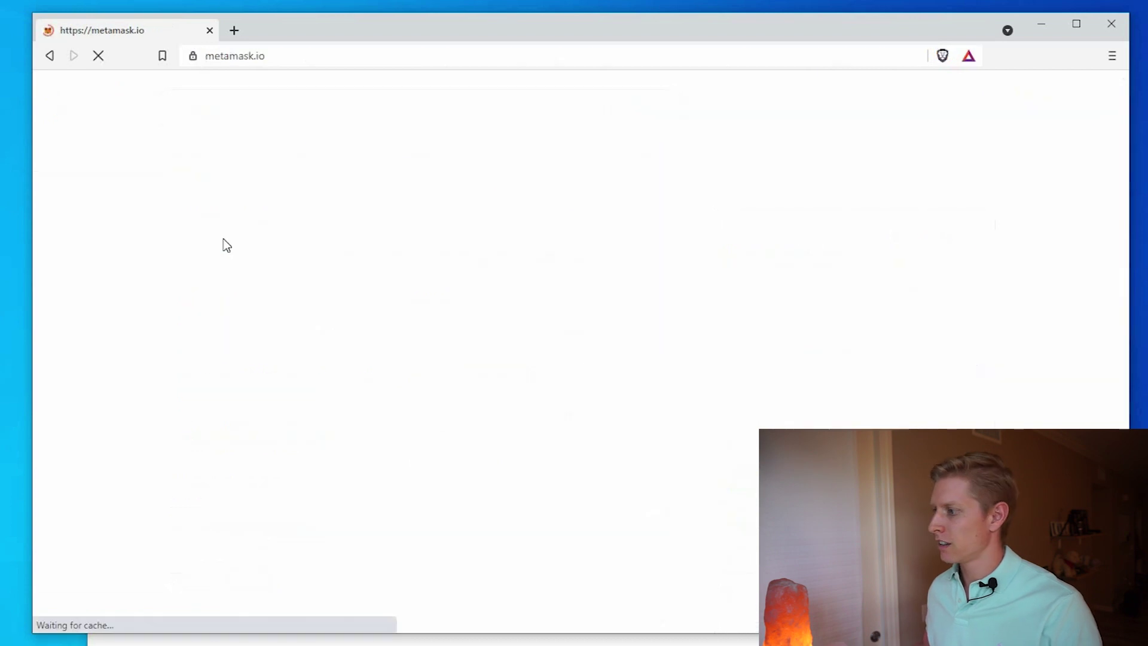
pyautogui.click(876, 106)
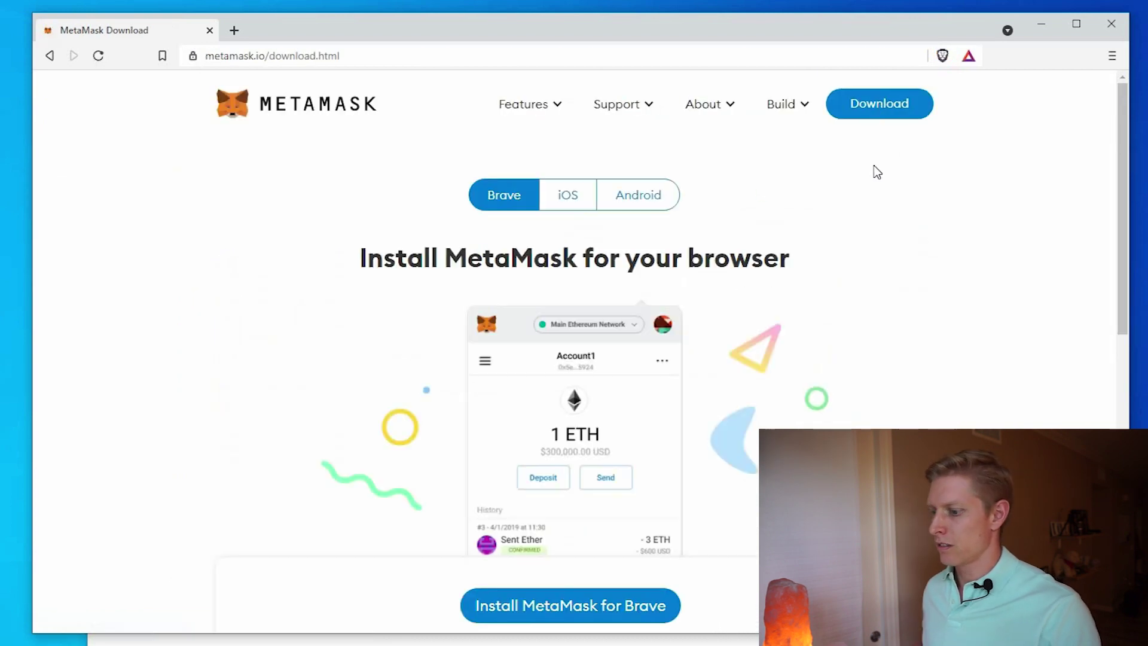
# Add the MetaMask extension to Brave from its Chrome Web Store listing
pyautogui.click(569, 608)
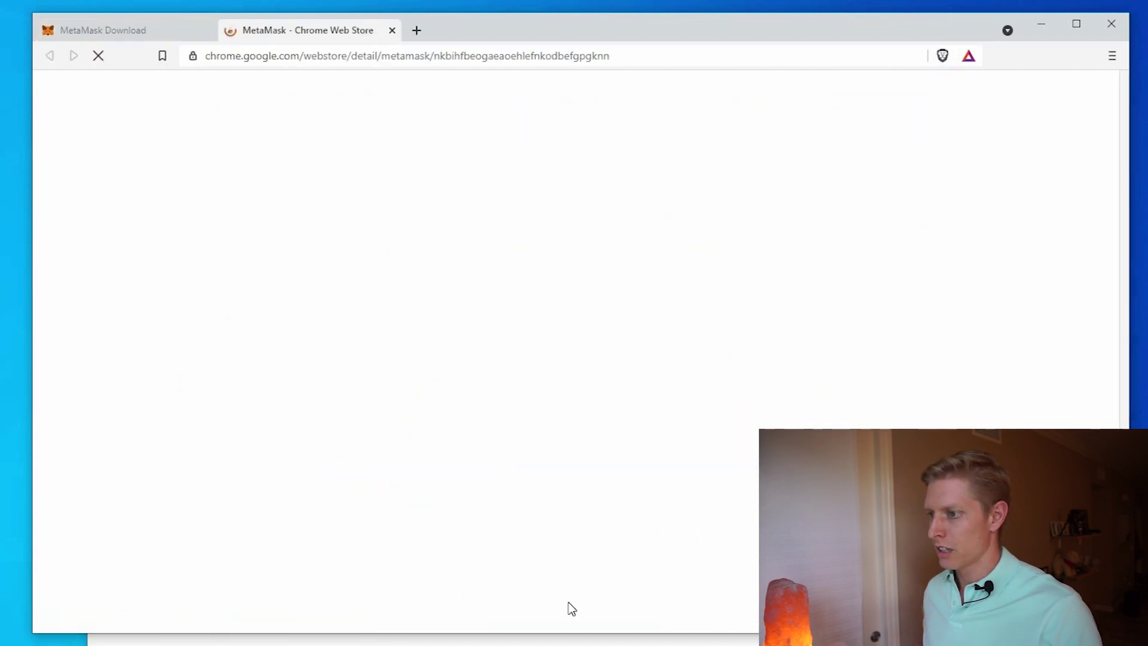
pyautogui.click(888, 206)
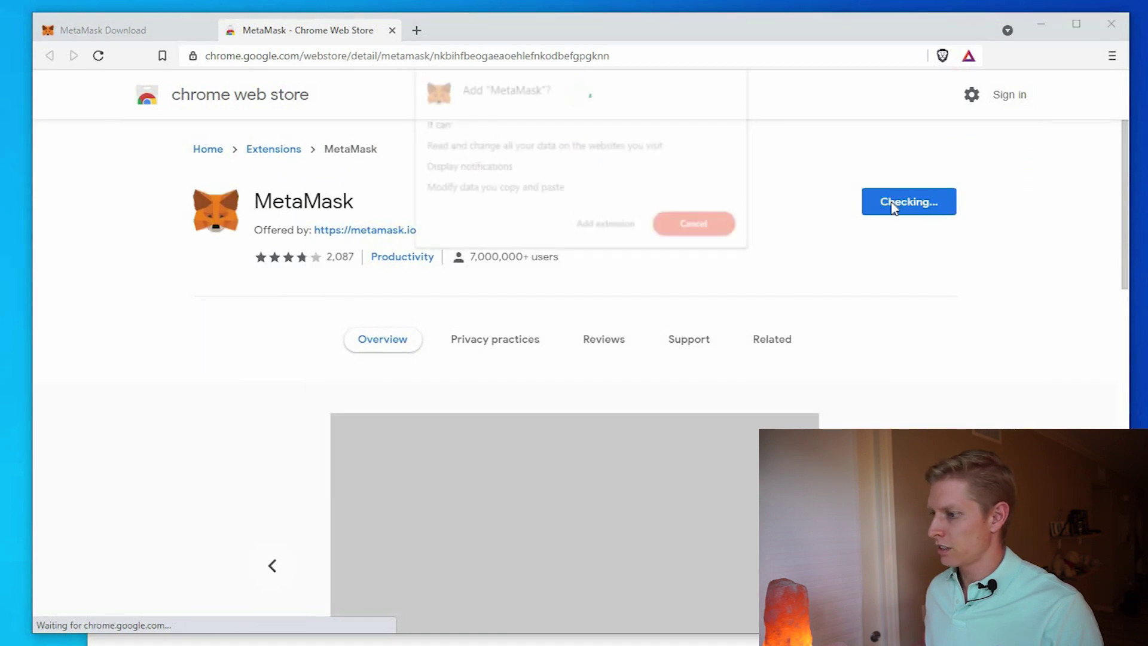
pyautogui.click(616, 226)
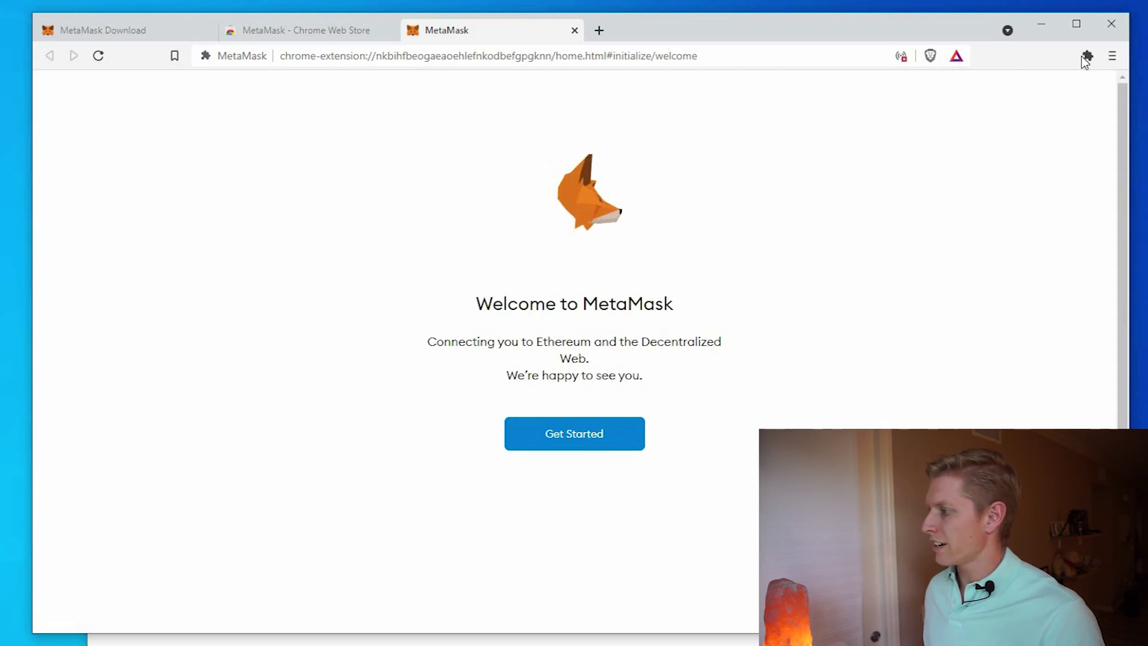
# Pin MetaMask to the Brave toolbar from the extensions list
pyautogui.click(1088, 57)
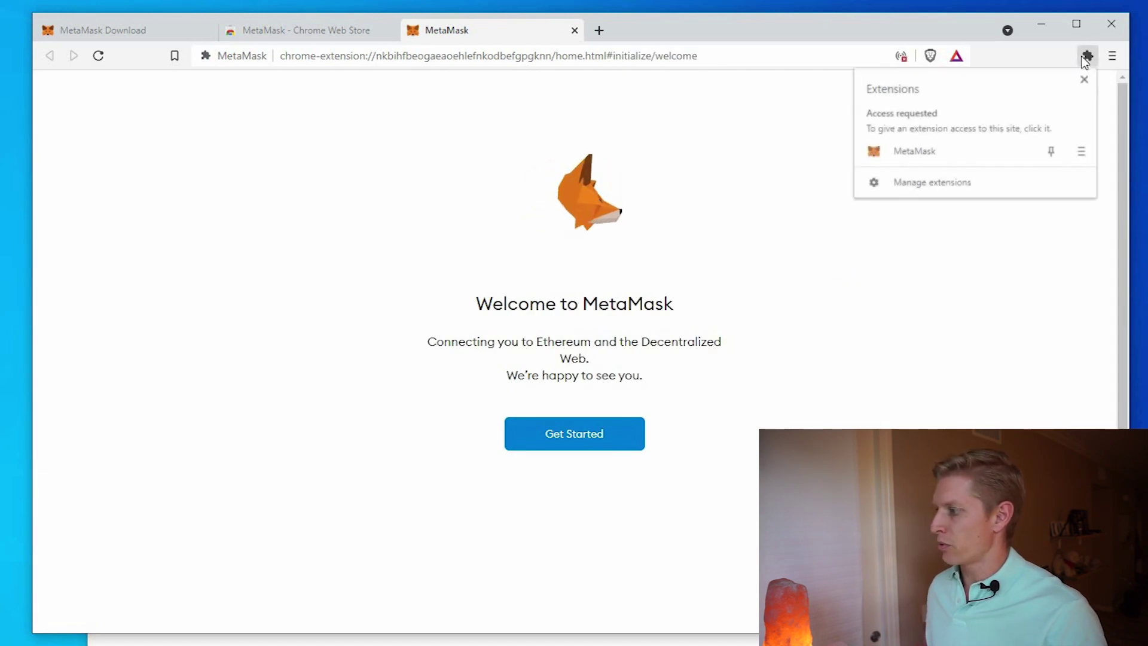
pyautogui.click(1051, 153)
pyautogui.click(1016, 275)
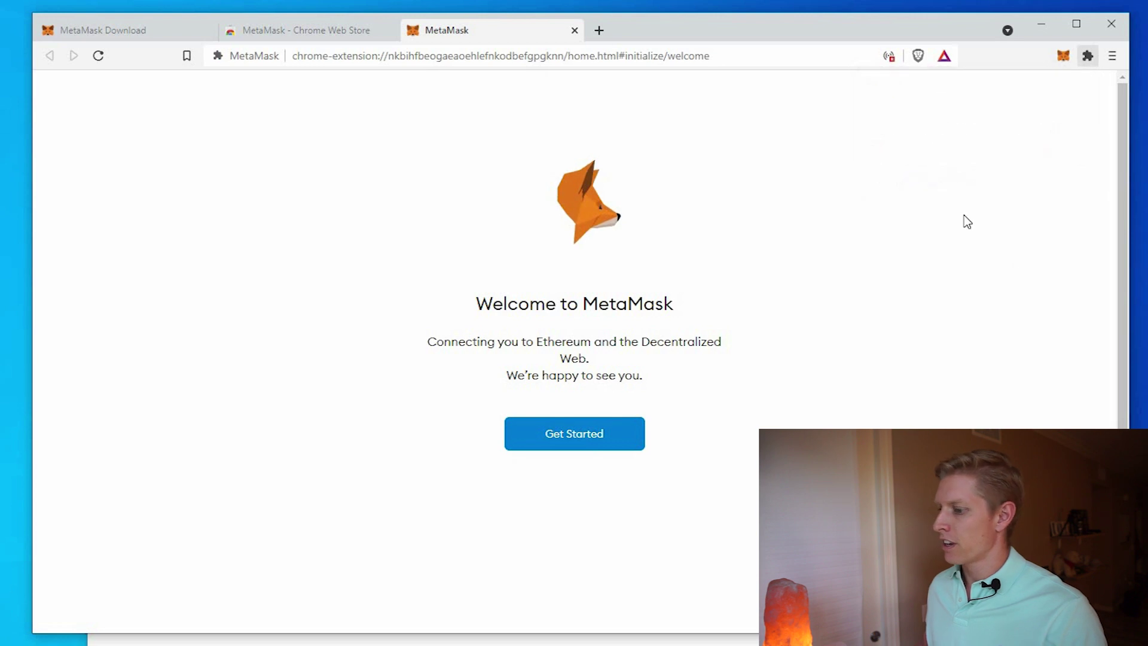
# Begin MetaMask wallet setup and answer the usage-data request
pyautogui.click(568, 440)
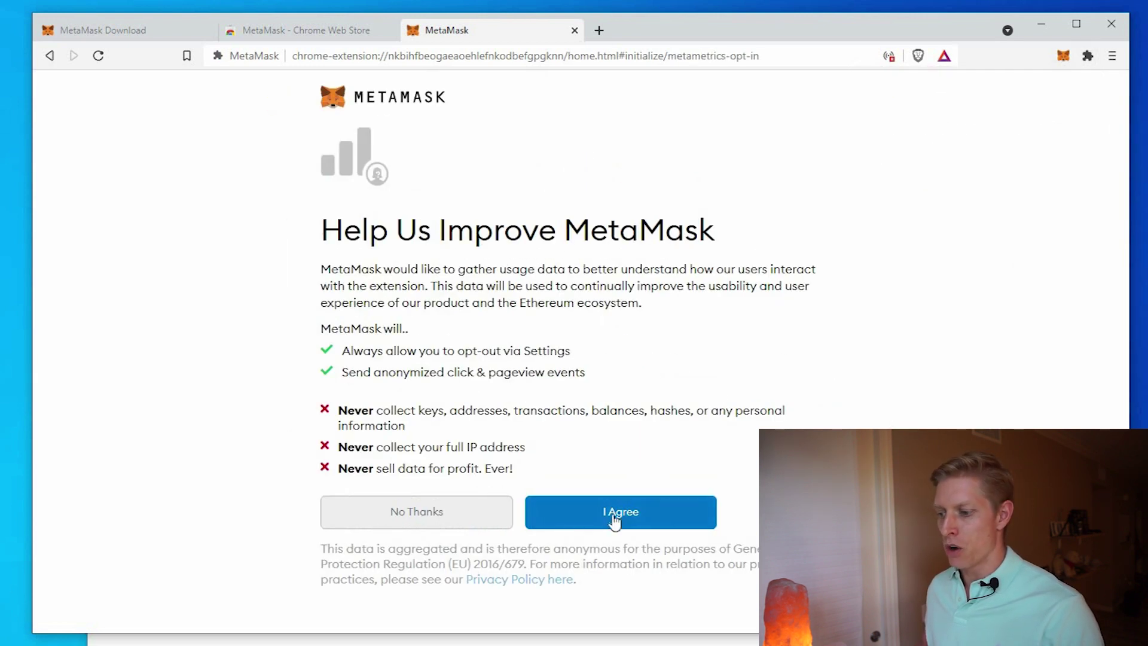
pyautogui.click(430, 523)
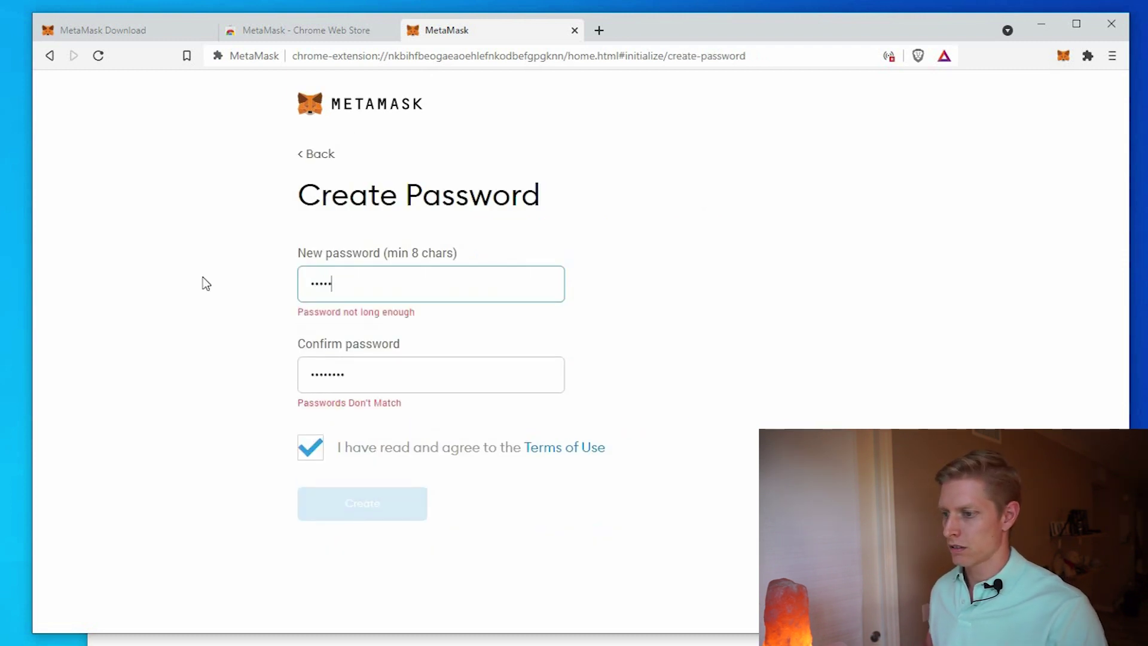
# Create the wallet with the password, reveal the secret backup words and copy them
pyautogui.click(373, 477)
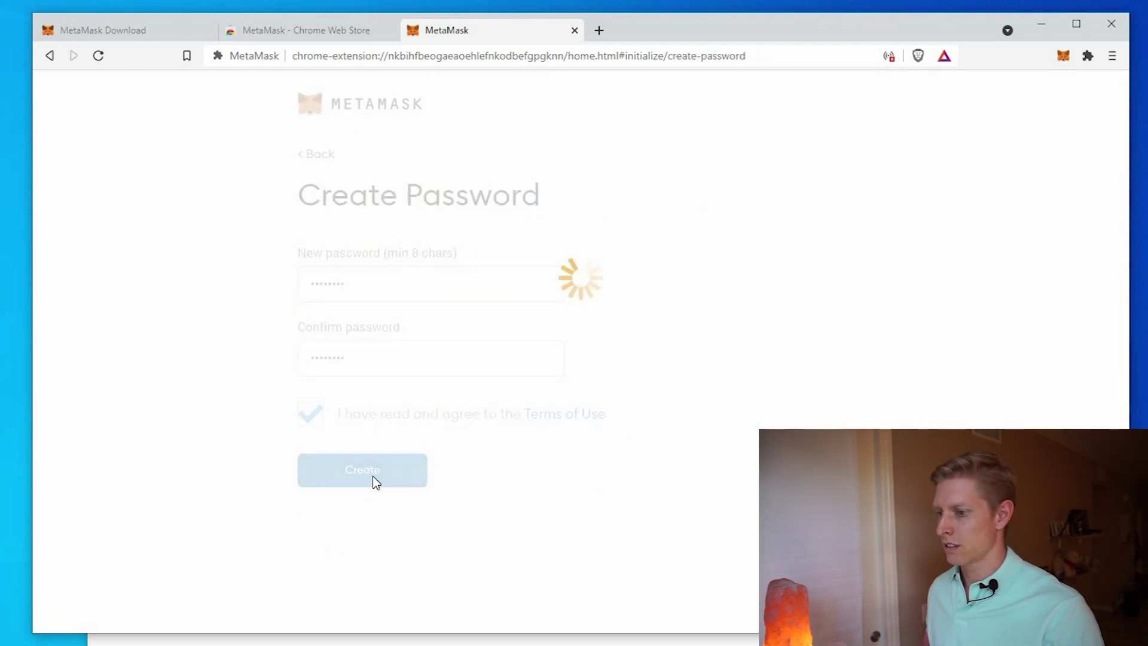
pyautogui.click(307, 580)
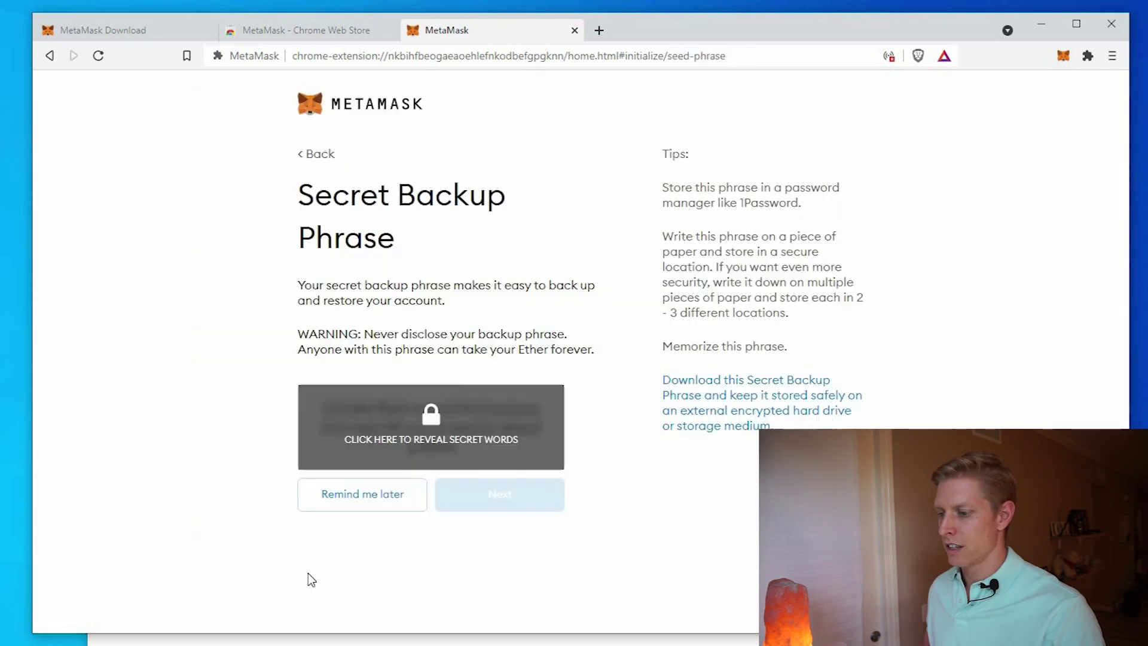
pyautogui.click(468, 423)
pyautogui.moveTo(457, 451); pyautogui.dragTo(298, 400)
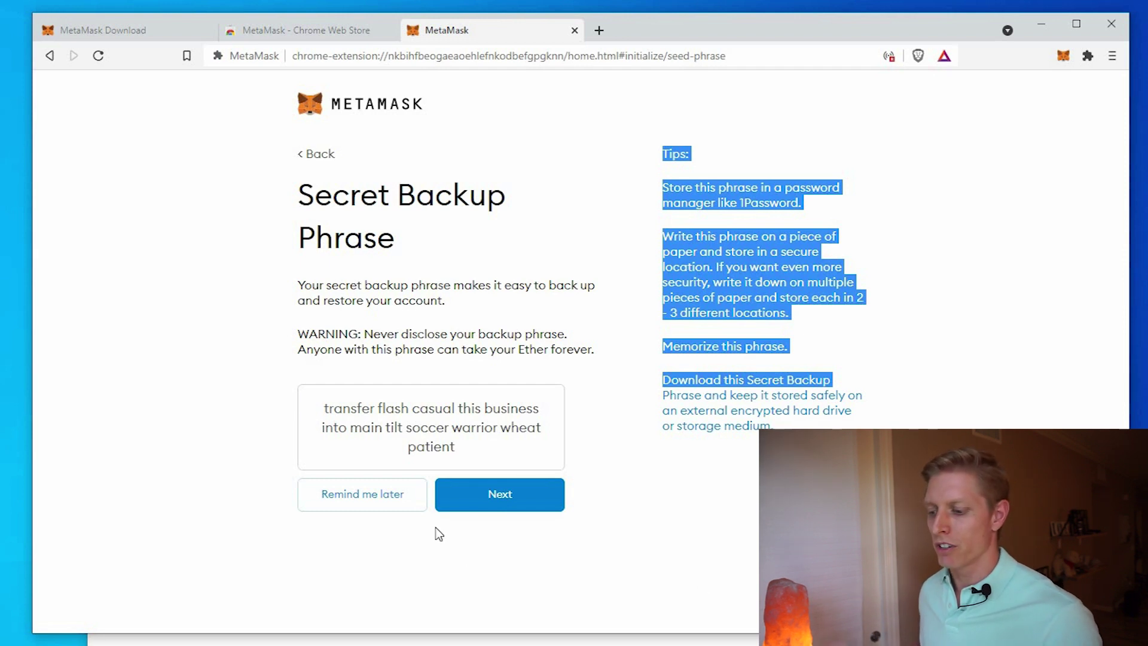
pyautogui.click(484, 492)
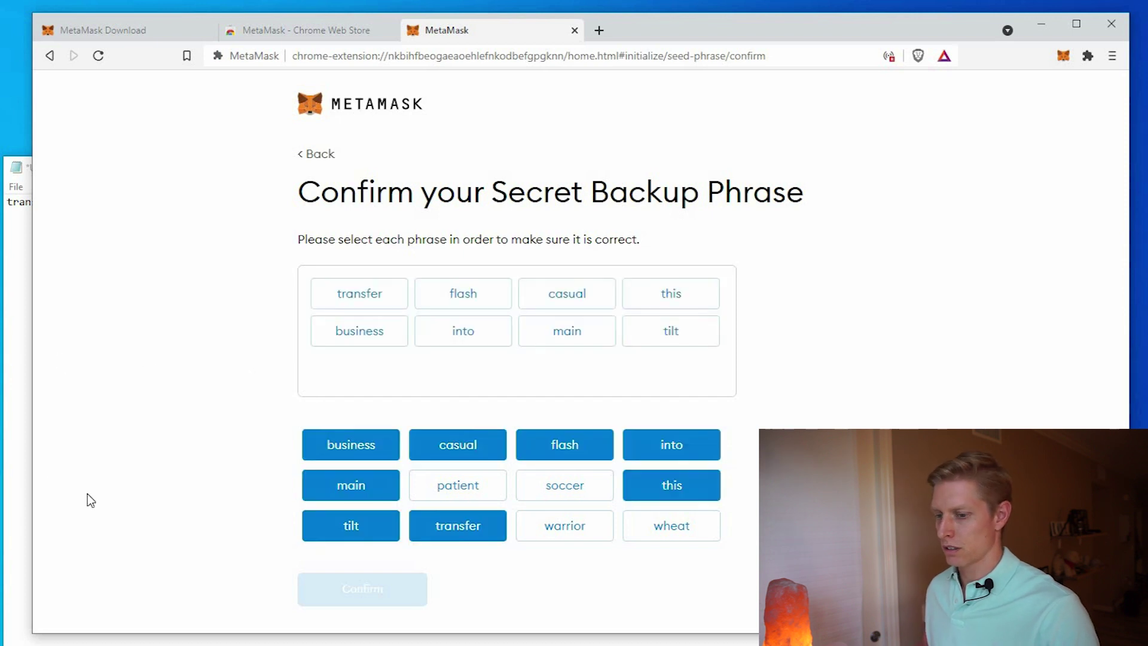
# Select the backup words in original order, confirm the phrase, and land on Account 1 with 0 ETH
pyautogui.click(566, 485)
pyautogui.click(565, 526)
pyautogui.click(671, 526)
pyautogui.click(466, 496)
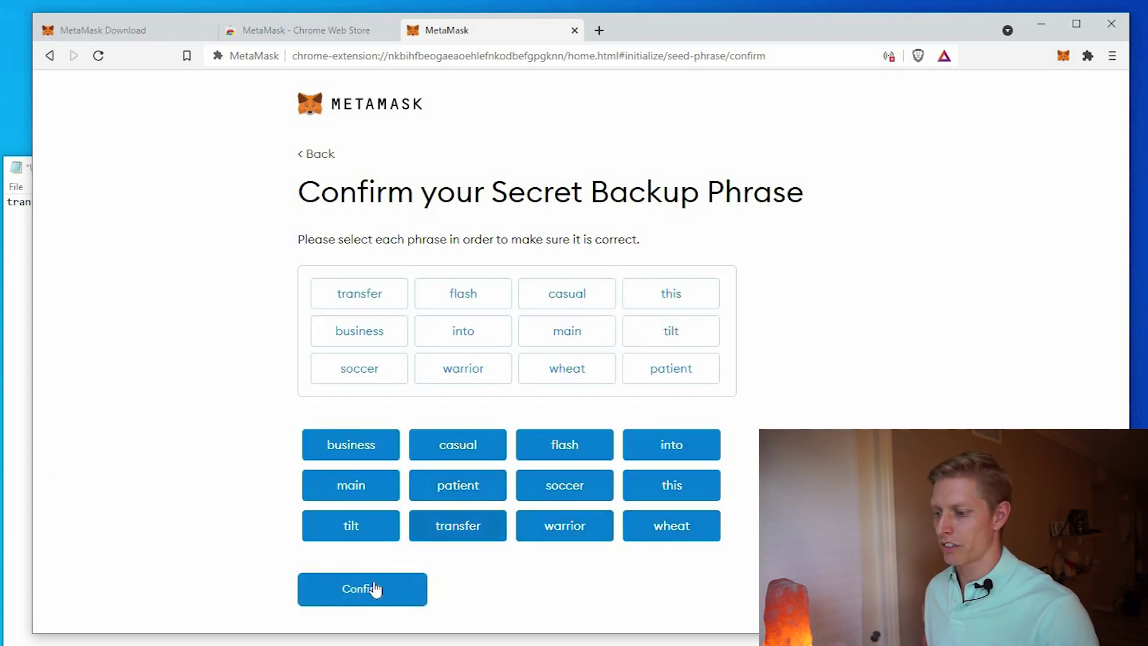
pyautogui.click(366, 589)
pyautogui.click(366, 544)
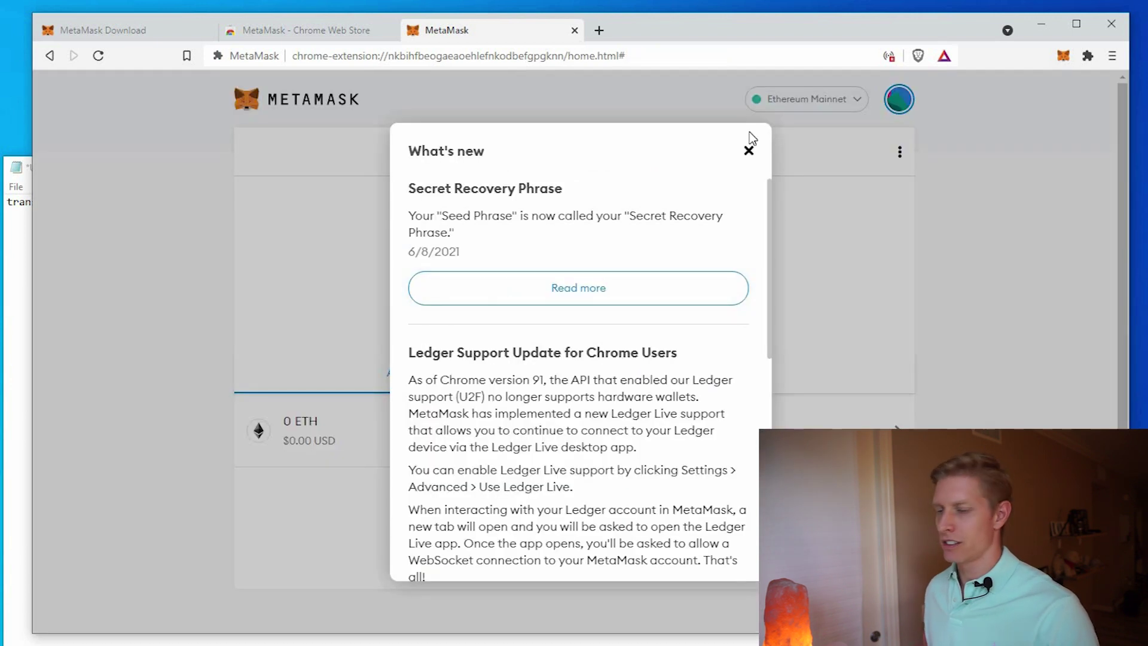
pyautogui.click(749, 152)
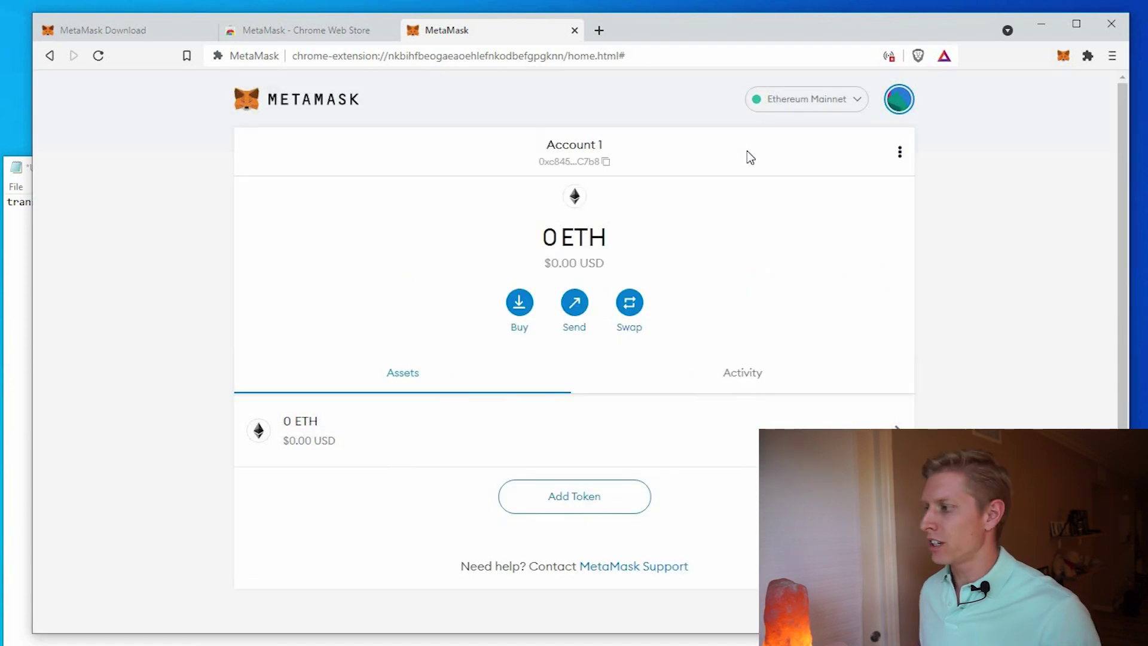
# Search for coingecko and open the CoinGecko website
pyautogui.click(622, 54)
pyautogui.write('coingecko')
pyautogui.press('Return')
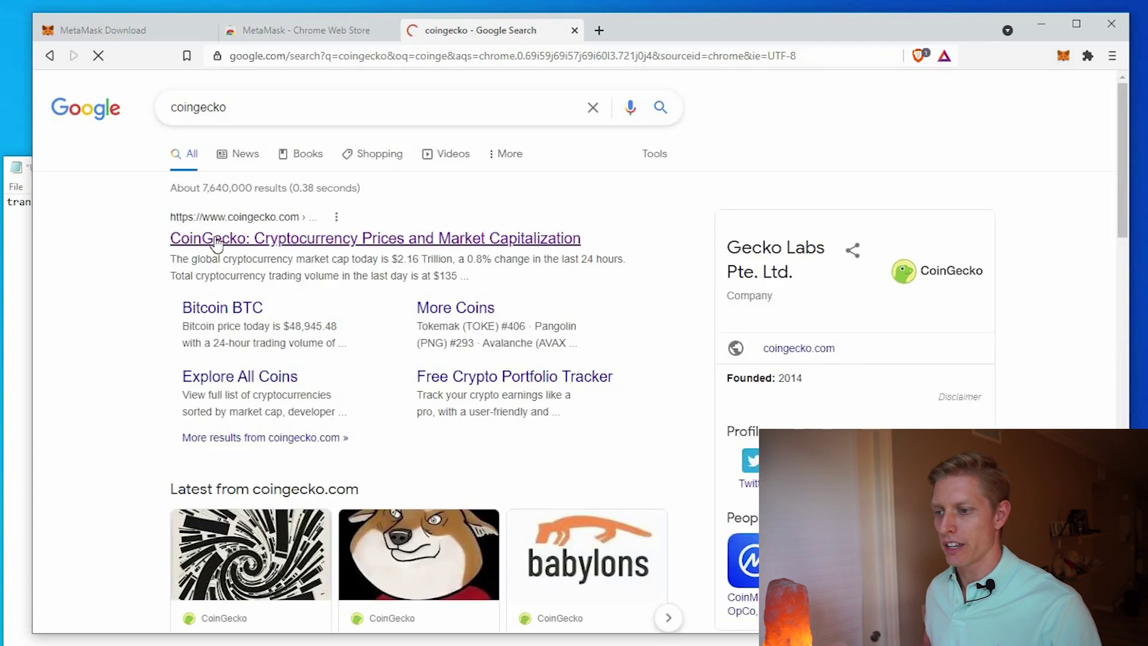
pyautogui.click(216, 241)
# Look up the Smooth Love Potion coin on CoinGecko and add the SLP token to MetaMask
pyautogui.click(844, 146)
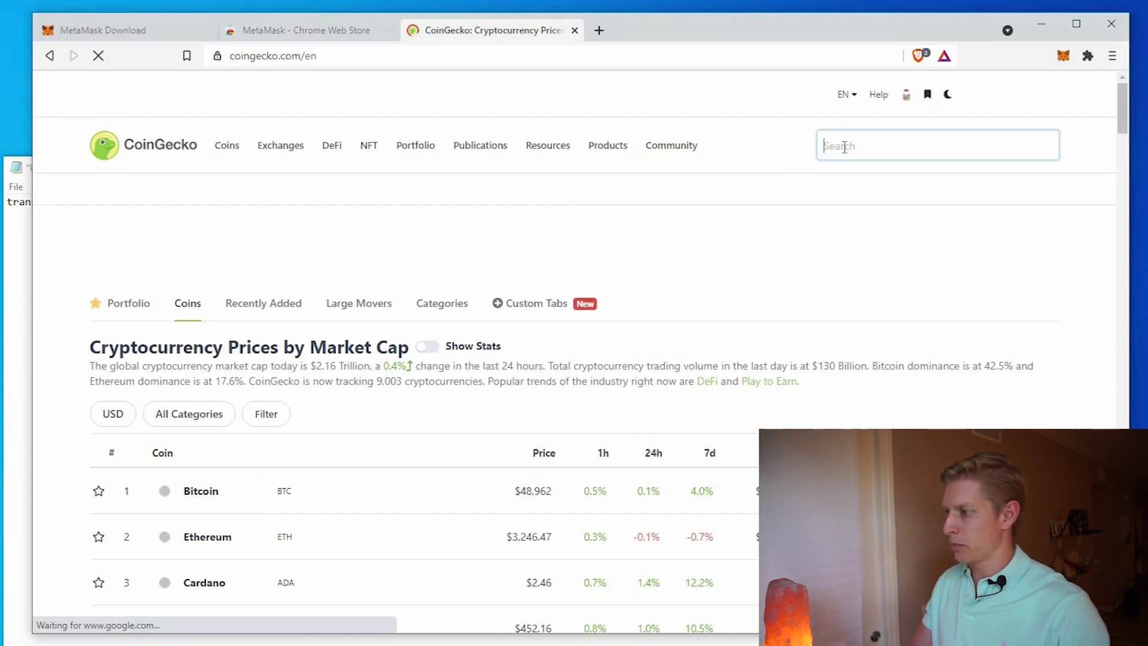
pyautogui.write('slp')
pyautogui.click(888, 264)
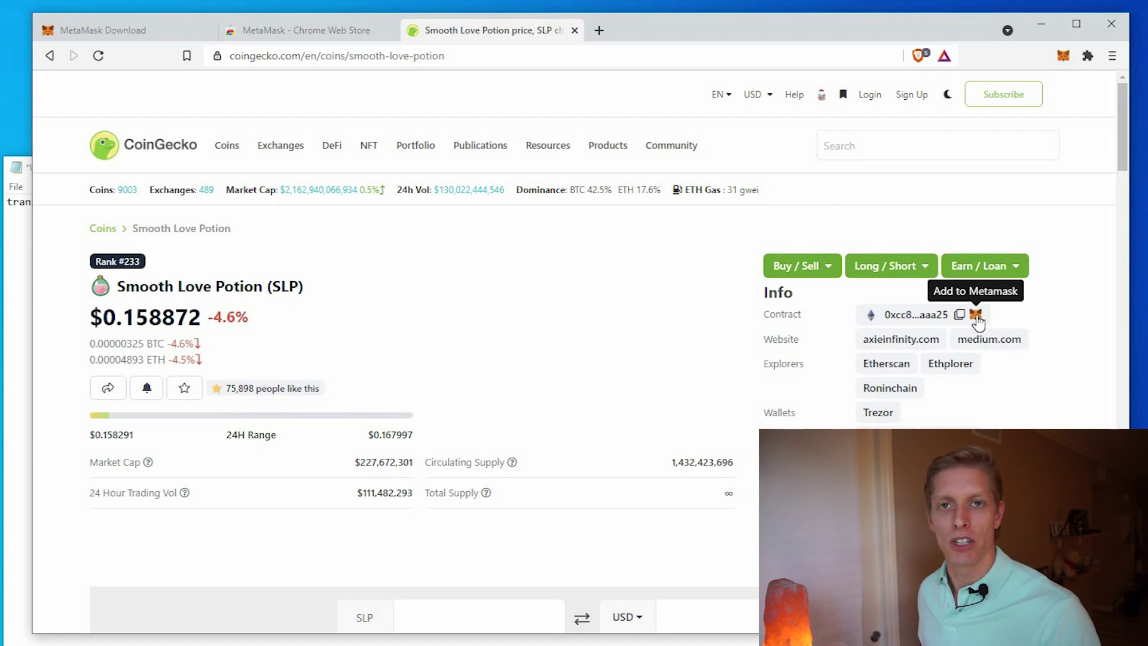
pyautogui.click(975, 315)
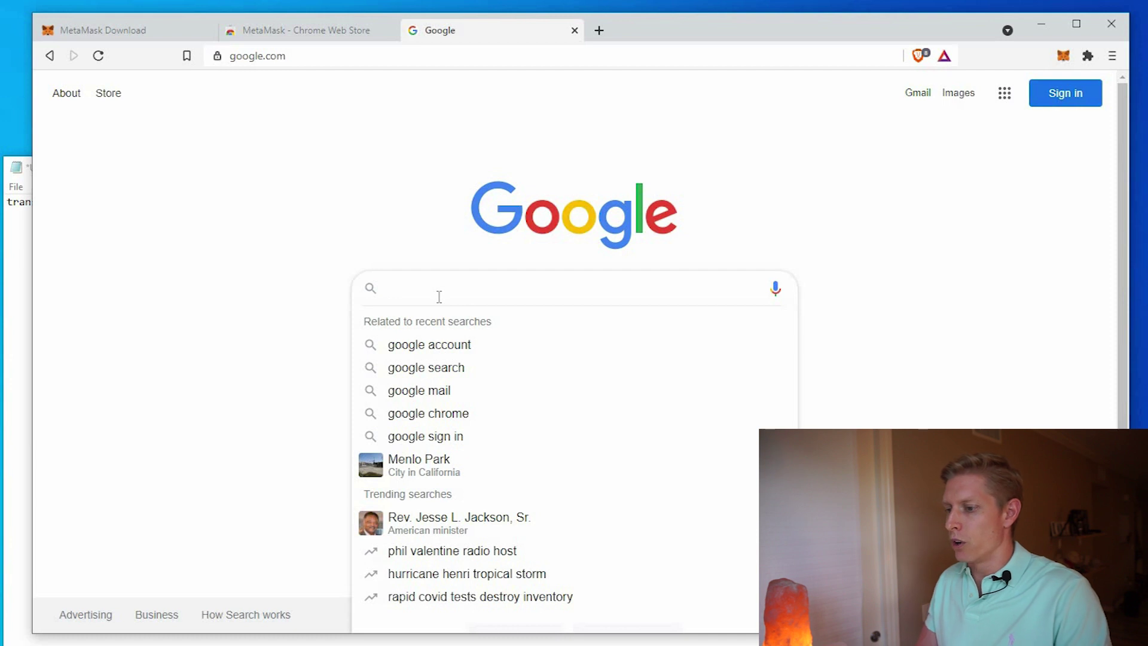
pyautogui.write('ronin wallet sk')
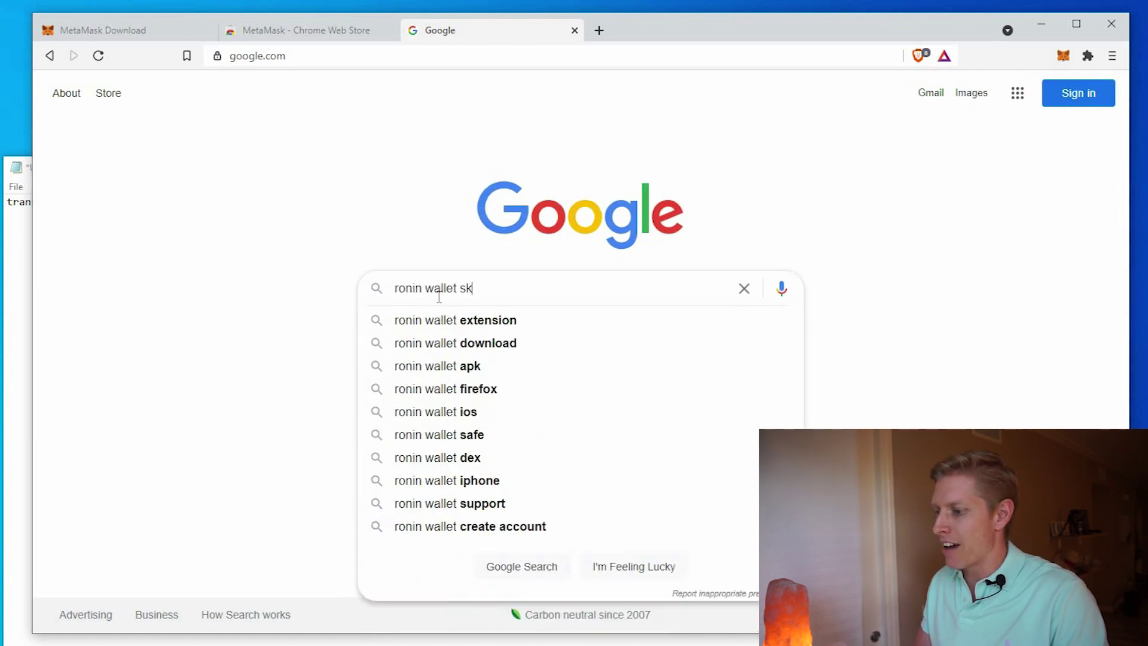
pyautogui.write('y mavis')
# Search 'ronin wallet sky mavis', open the Sky Mavis wallet page and its Chrome Web Store listing
pyautogui.press('Return')
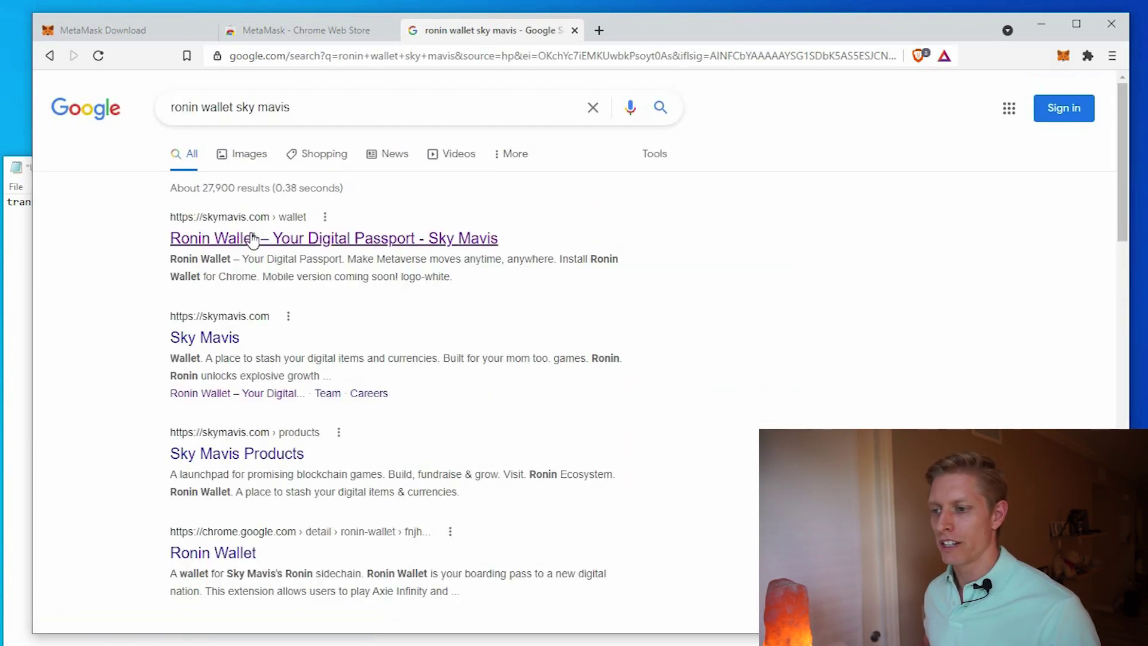
pyautogui.click(230, 241)
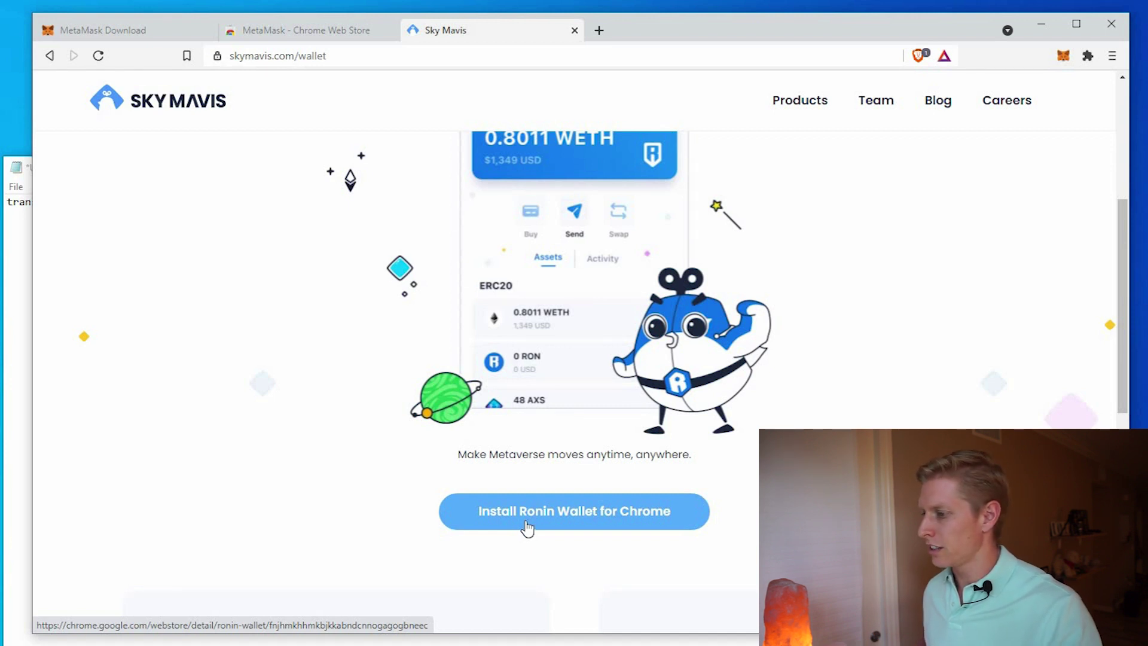
pyautogui.click(527, 528)
# Add the Ronin Wallet extension to Brave, confirming the install warning
pyautogui.click(904, 211)
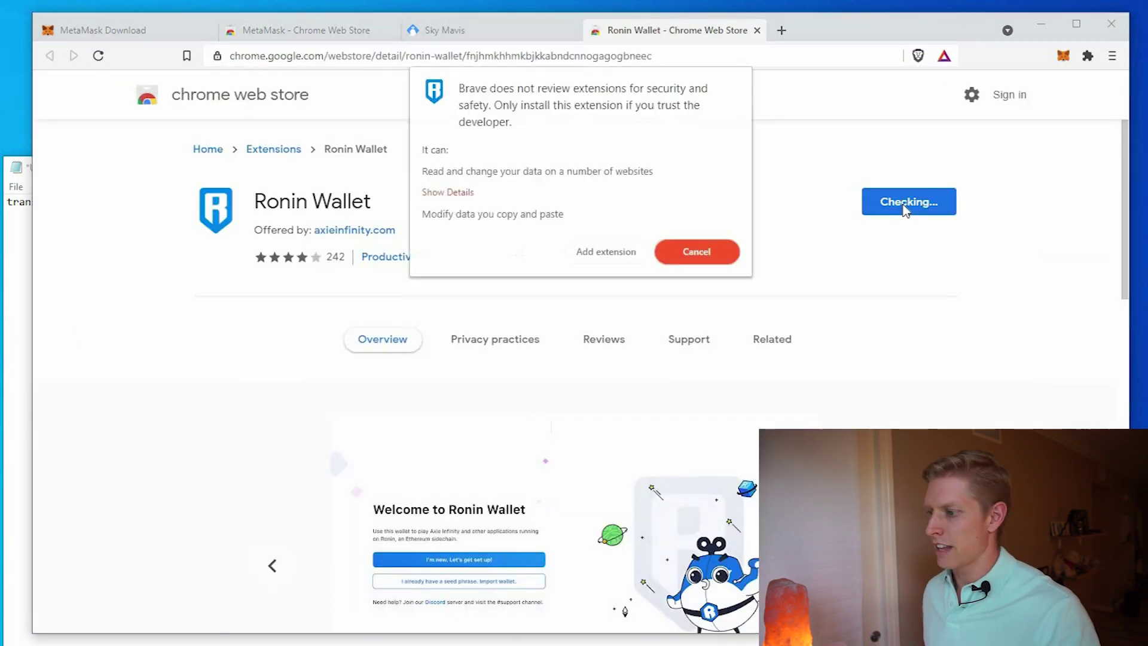
pyautogui.click(606, 258)
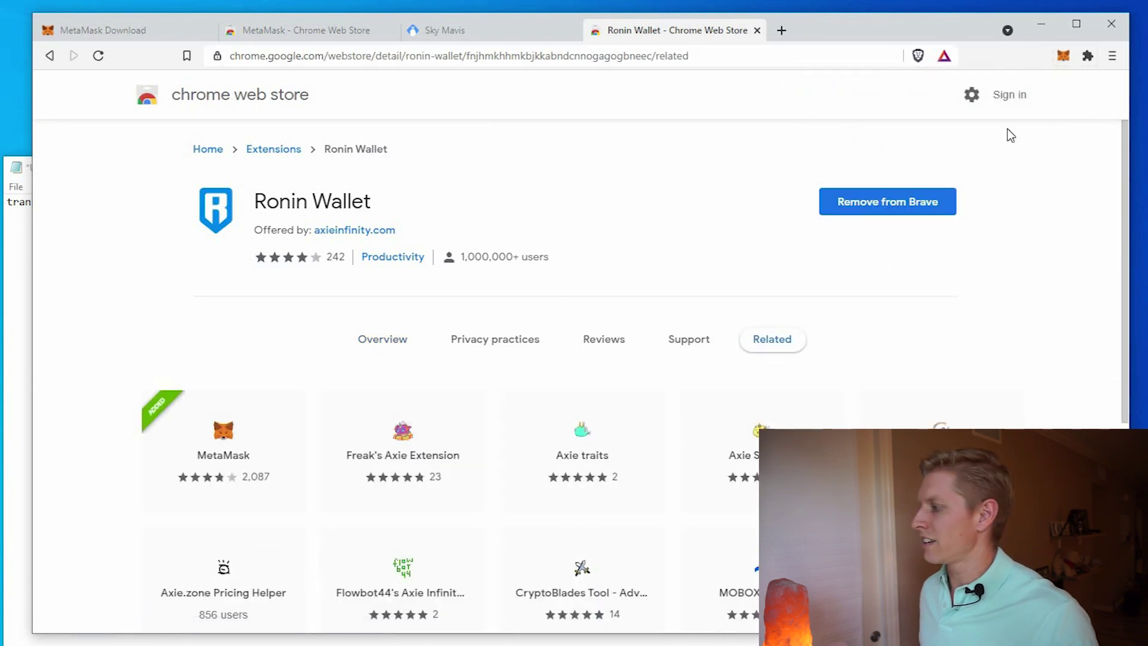
# Pin Ronin Wallet to the toolbar and bring up its welcome screen
pyautogui.click(1084, 58)
pyautogui.click(1054, 199)
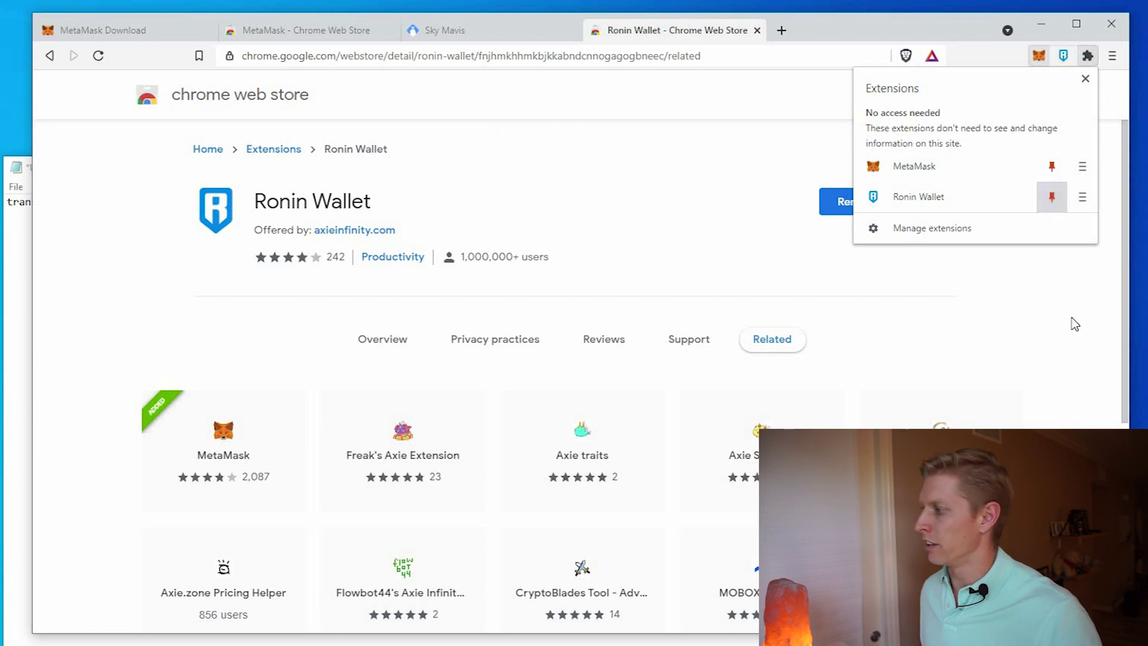
pyautogui.click(1071, 322)
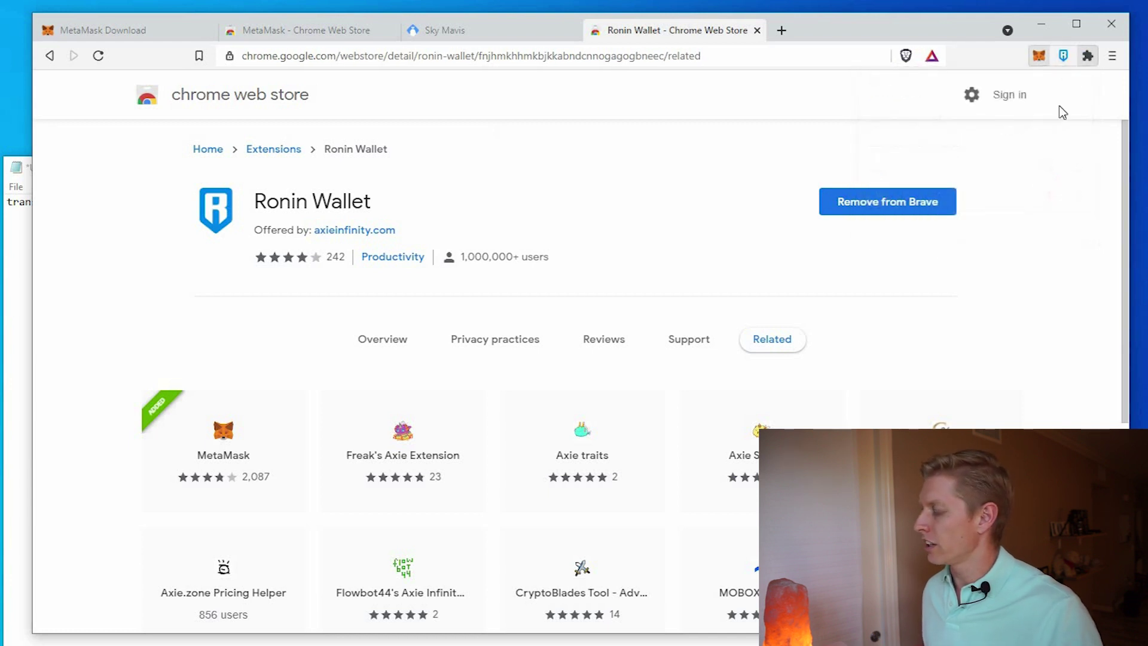
pyautogui.click(1062, 58)
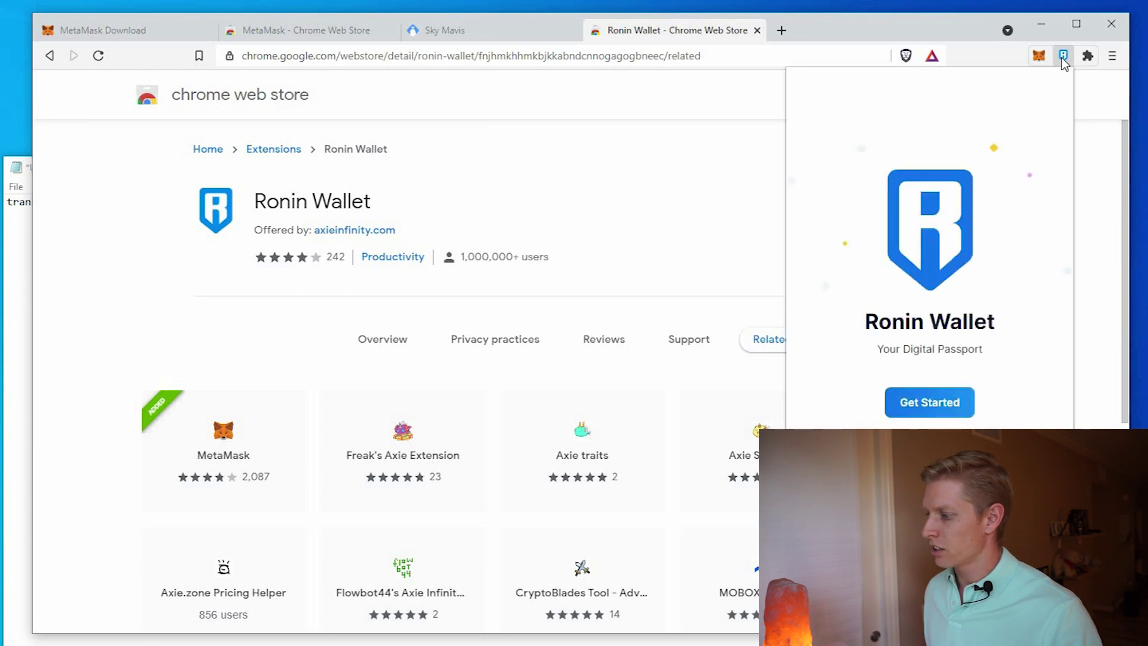
# Start Ronin Wallet setup as a new user and create the wallet with a confirmed password
pyautogui.click(926, 402)
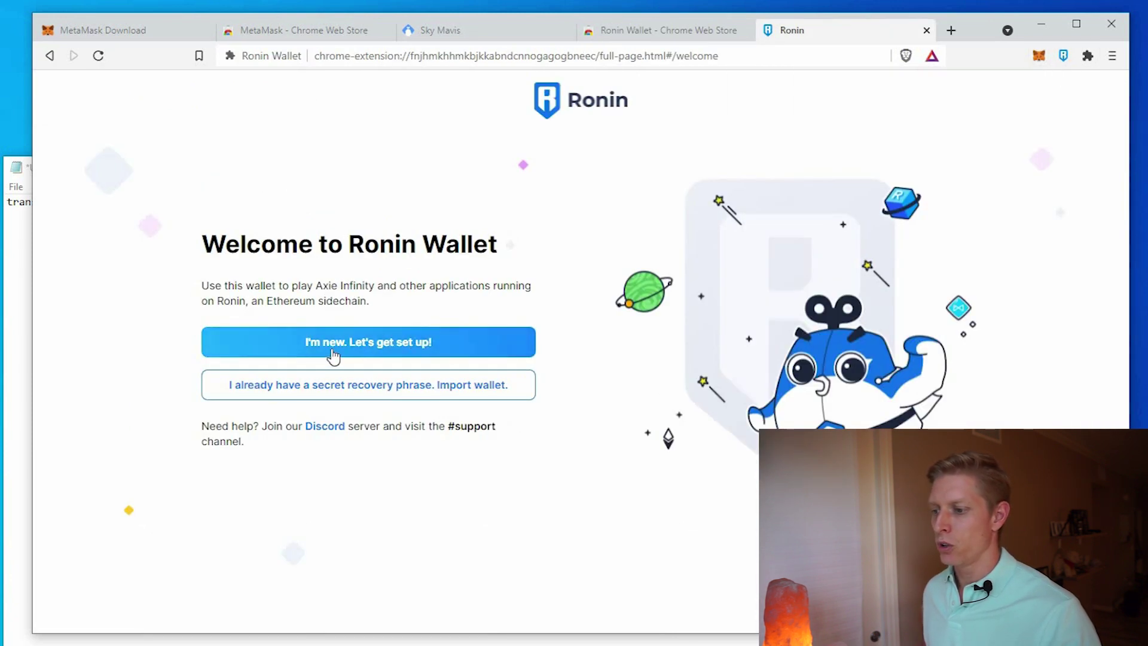
pyautogui.click(333, 350)
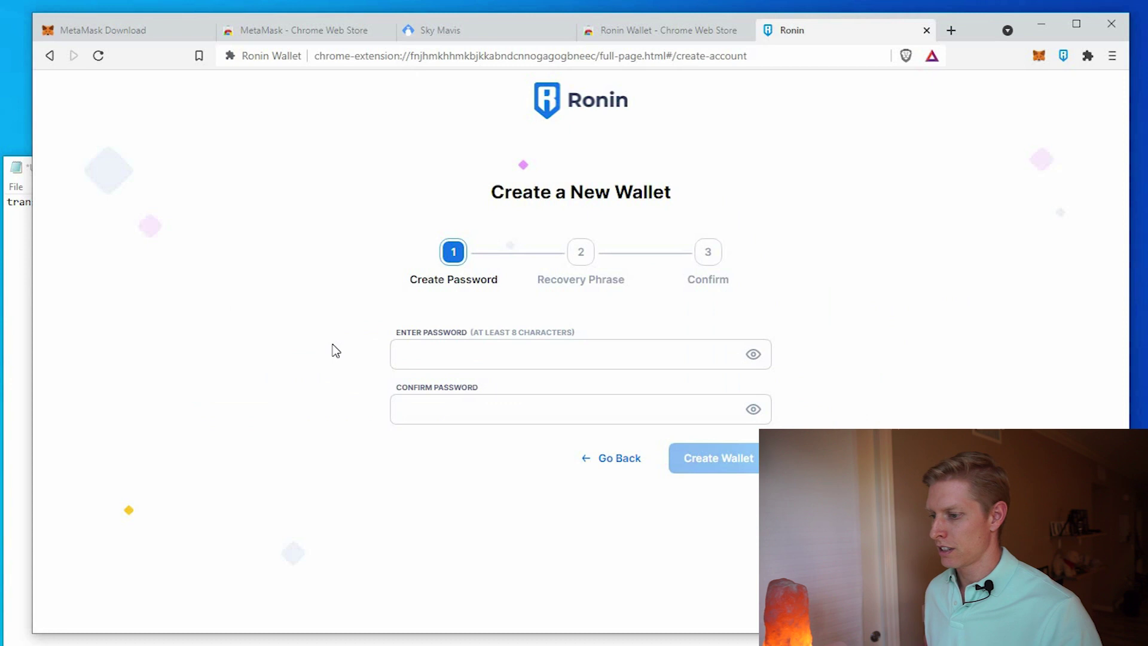
pyautogui.click(491, 352)
pyautogui.write('•••')
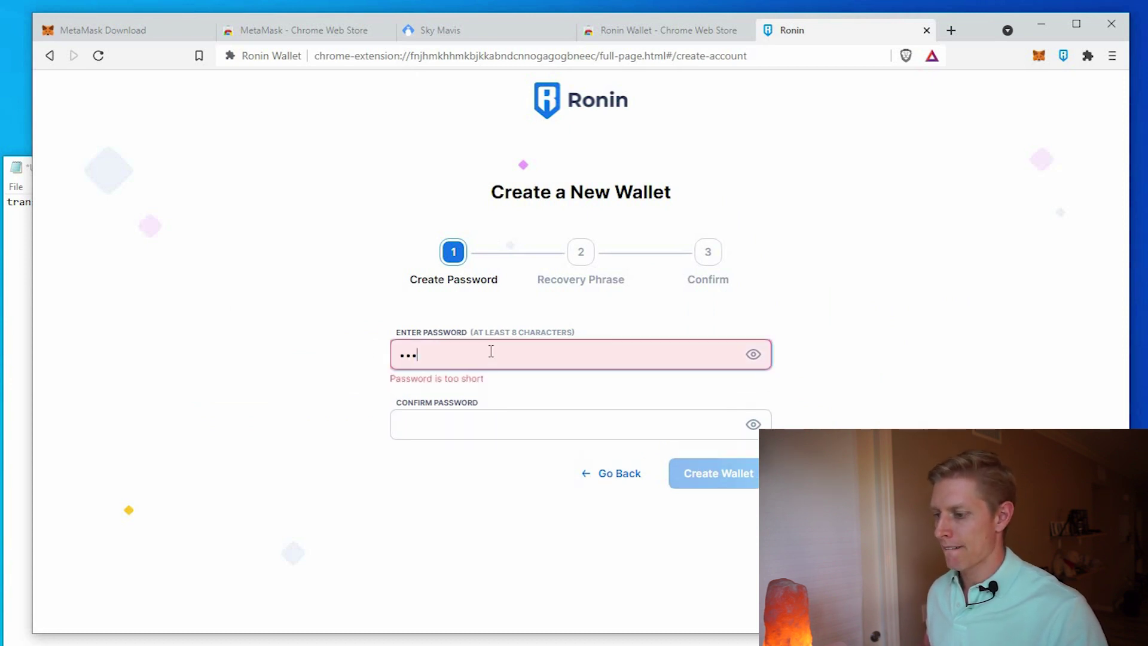
pyautogui.write('•••••')
pyautogui.click(472, 405)
pyautogui.write('••••••••')
pyautogui.click(743, 461)
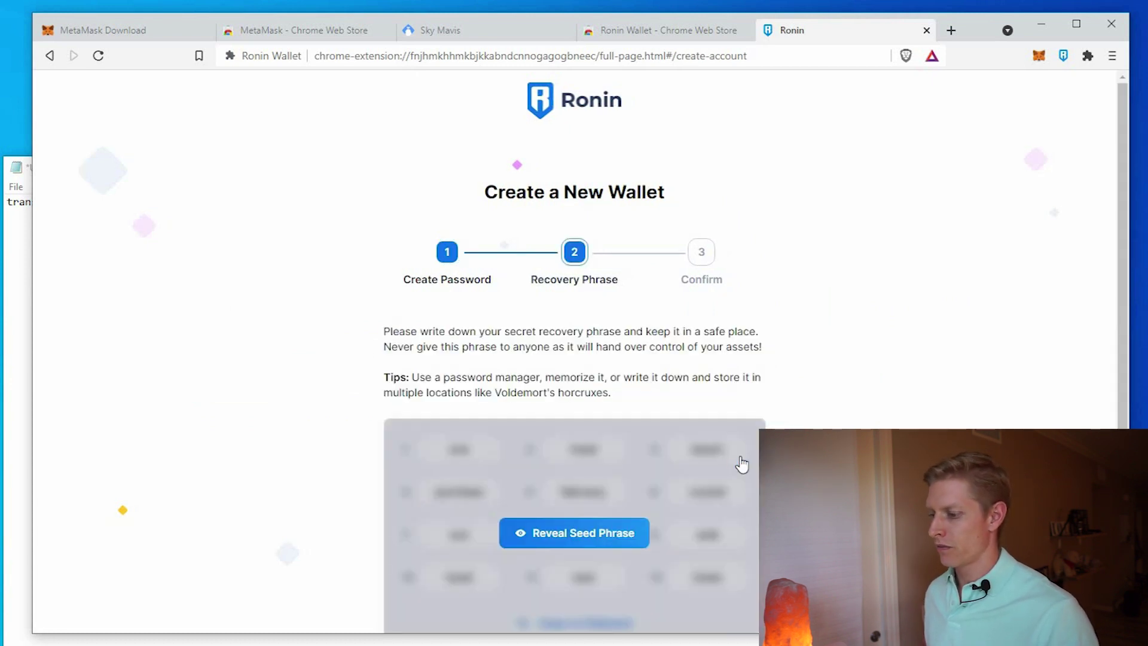
pyautogui.scroll(-1, 802, 351)
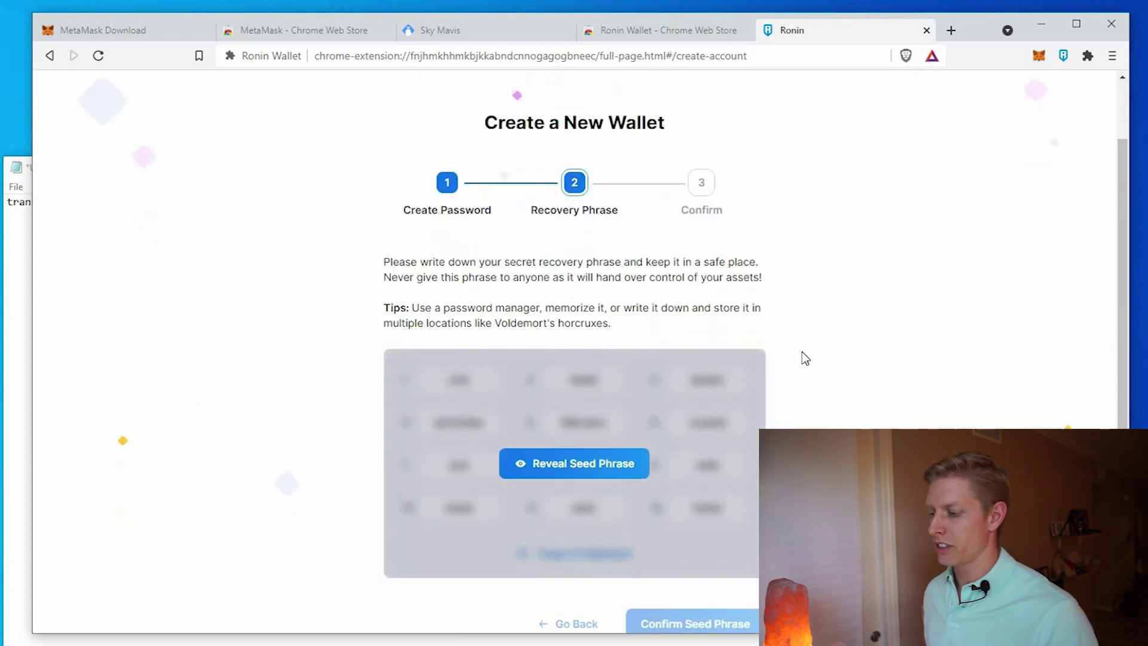
# Reveal the twelve-word recovery phrase, fill in word #11 and confirm it
pyautogui.click(601, 461)
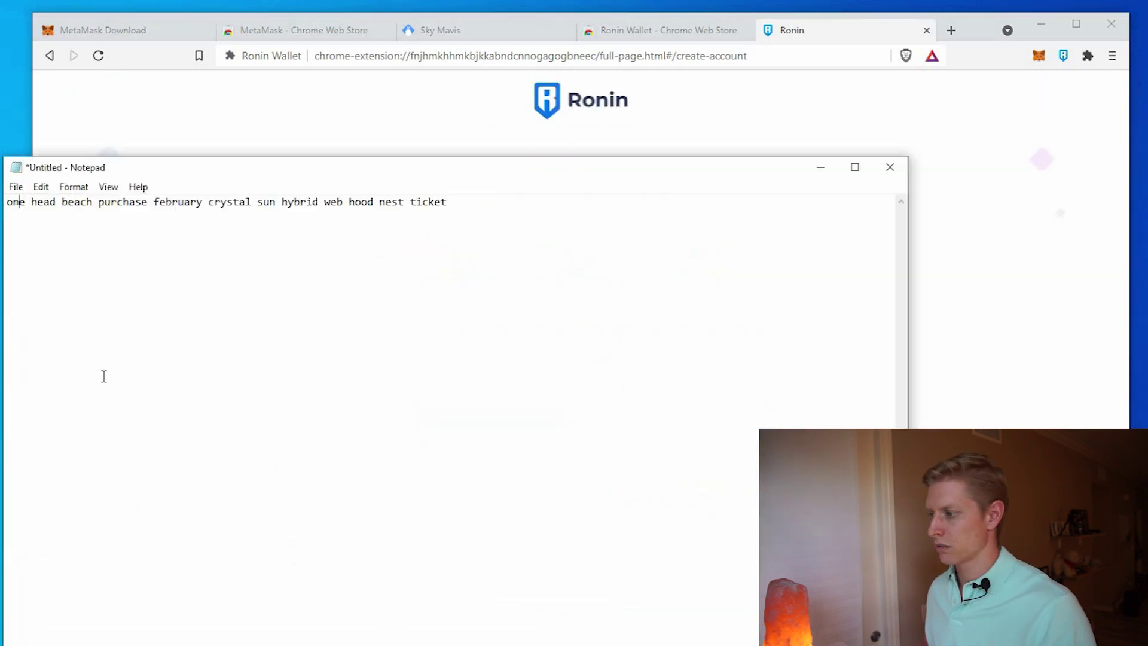
pyautogui.click(643, 446)
pyautogui.write('nest')
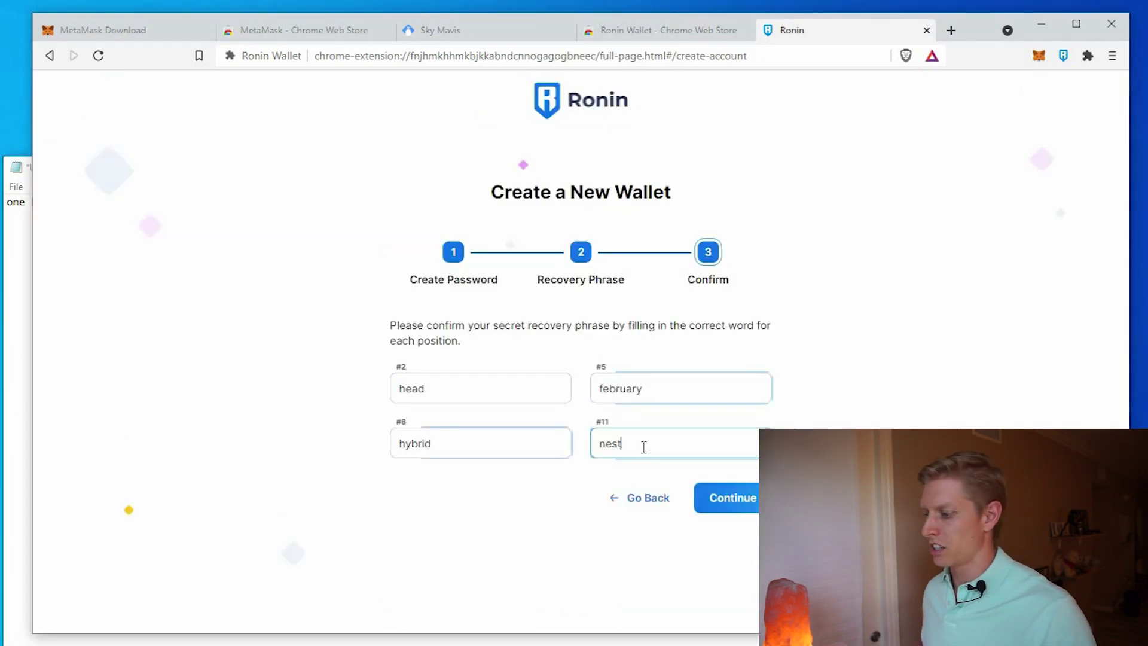
pyautogui.click(722, 498)
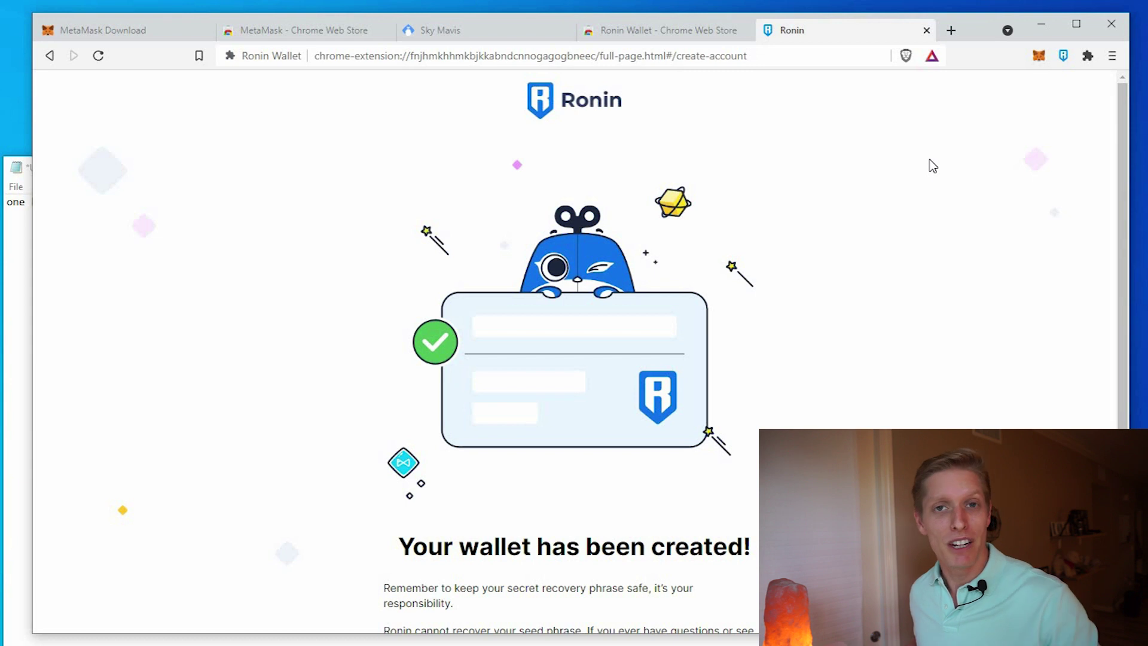
# Check MetaMask's Account 1 at 0 ETH, dismissing the What's new card
pyautogui.click(1039, 56)
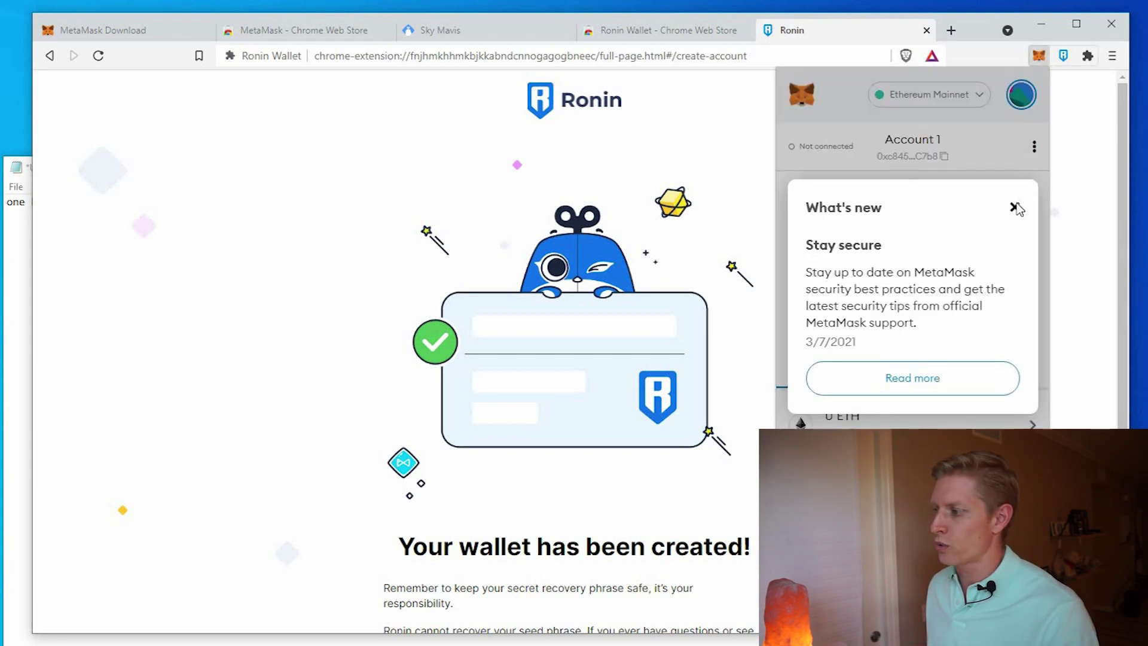
pyautogui.click(1014, 208)
pyautogui.click(943, 159)
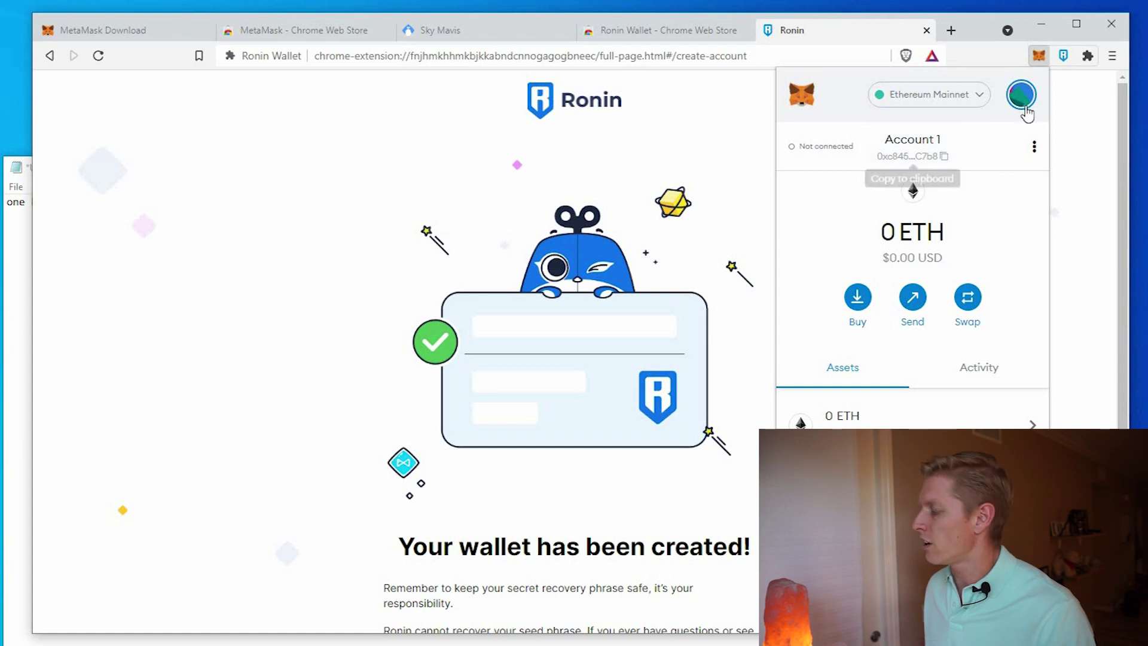
# View Ronin Wallet's Account #1 on the Ronin Network with 0 WETH
pyautogui.click(1059, 56)
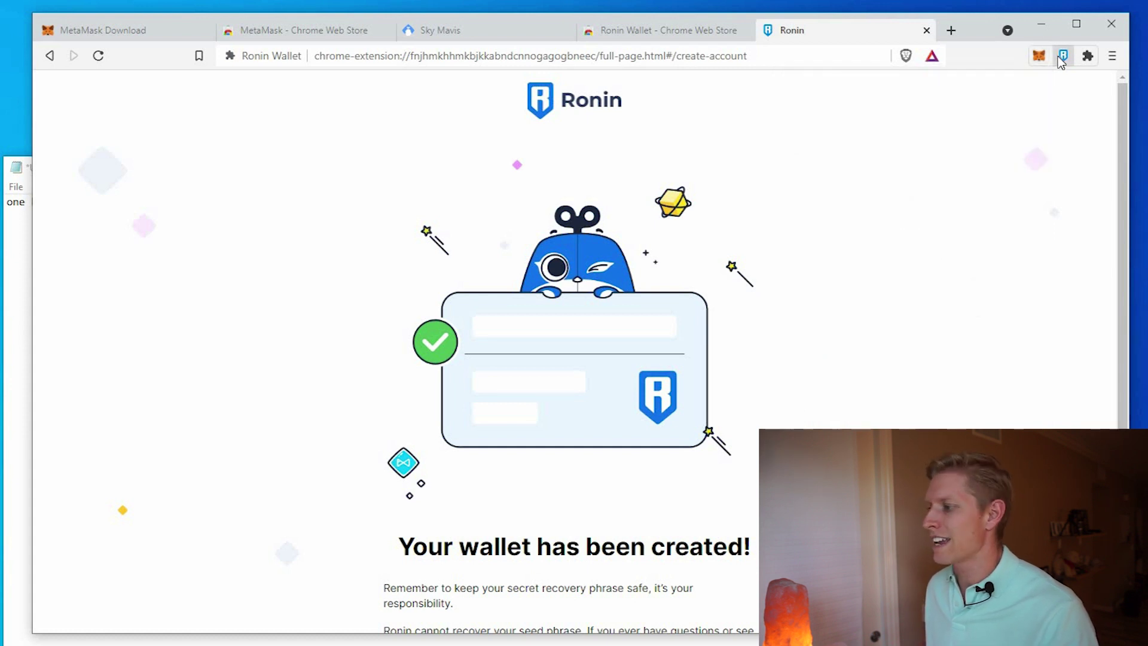
pyautogui.click(1058, 59)
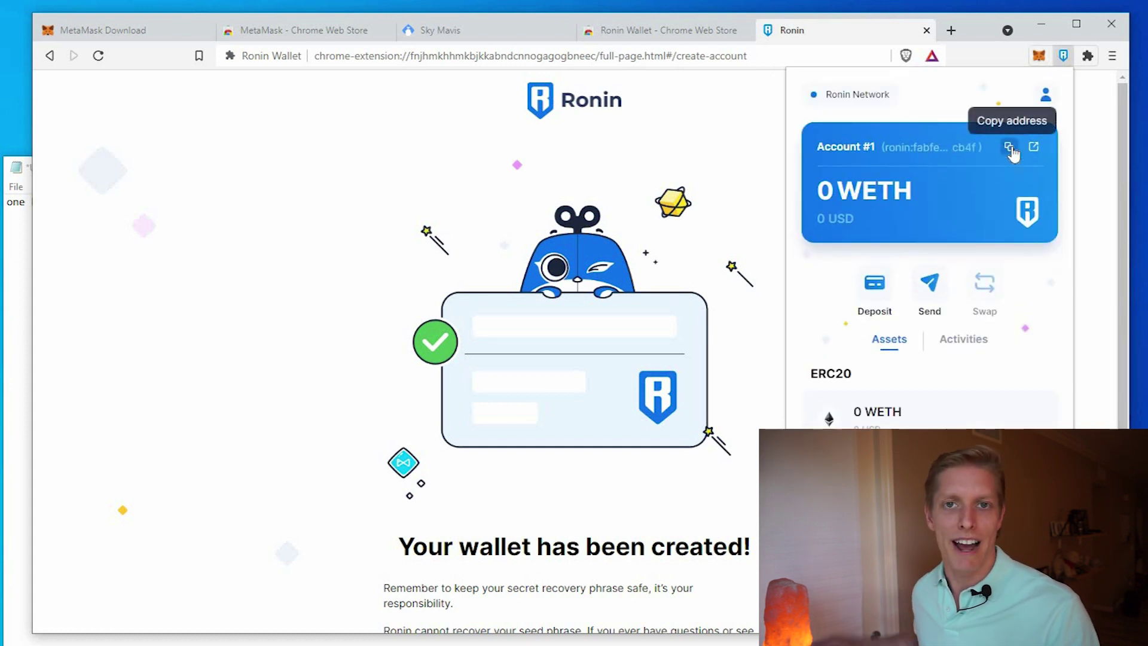